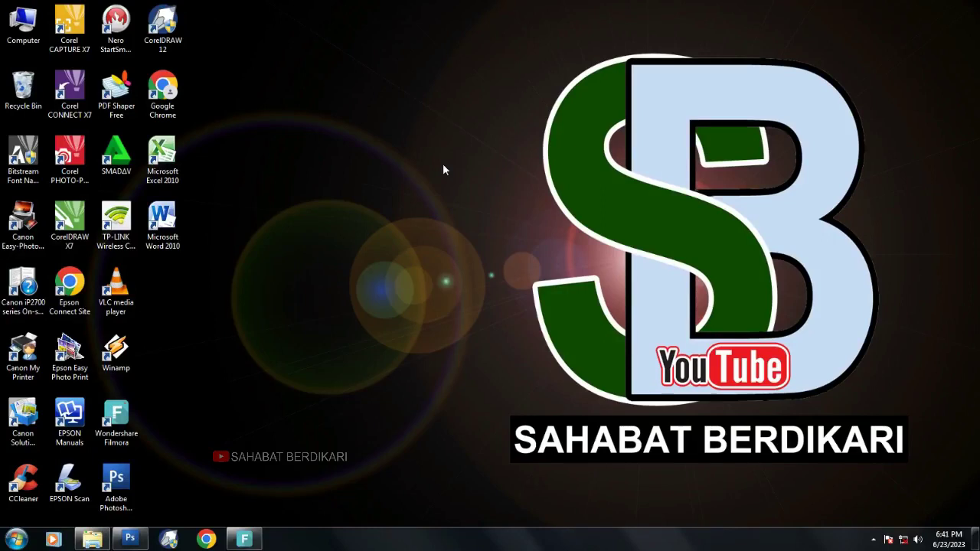
View the kaos dalam miring portrait in Photo Viewer, zooming in on the collar, then close it.
left_click(92, 539)
left_click(730, 126)
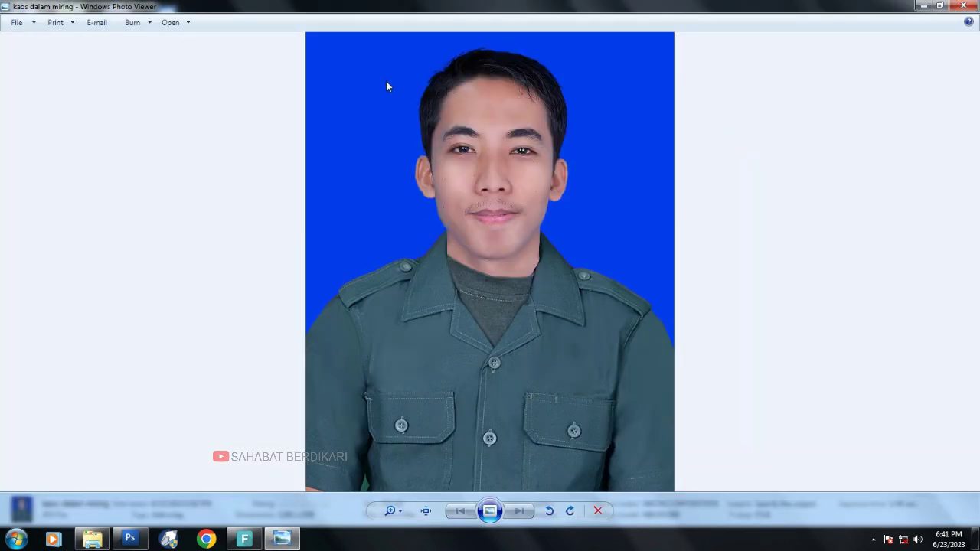
scroll(479, 295, "up", 2)
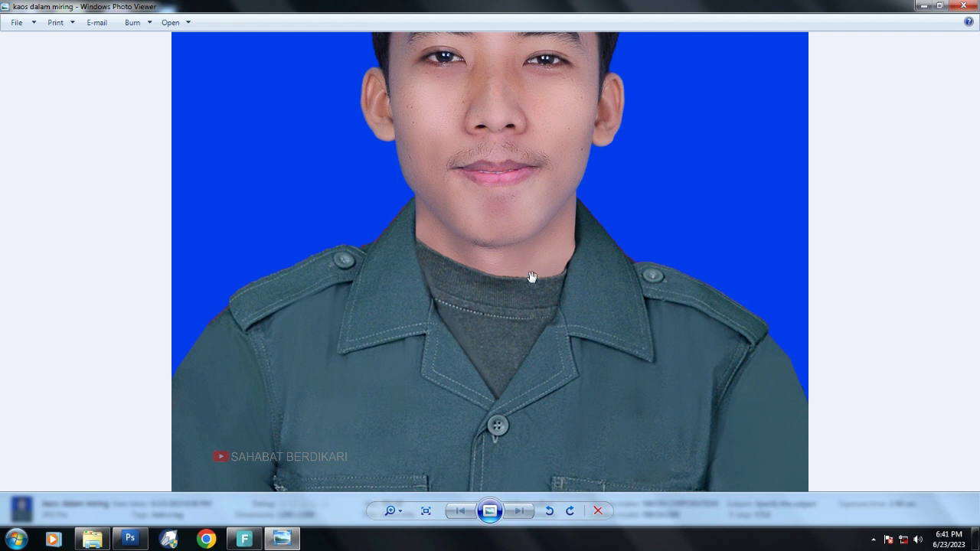
scroll(390, 219, "down", 1)
scroll(497, 284, "down", 1)
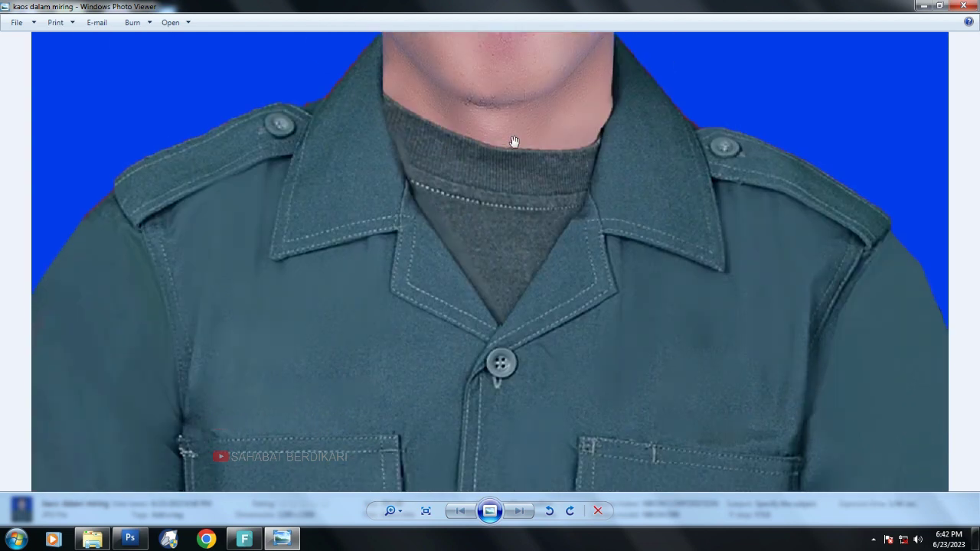
scroll(474, 233, "down", 1)
left_click(963, 6)
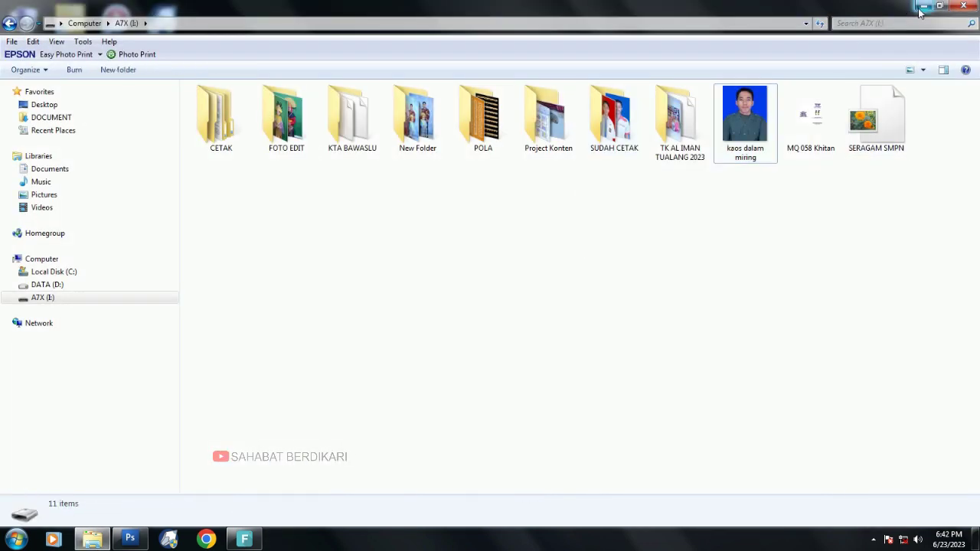
Minimize Explorer and bring Photoshop CS3 forward with the Move tool active.
left_click(923, 6)
left_click(131, 539)
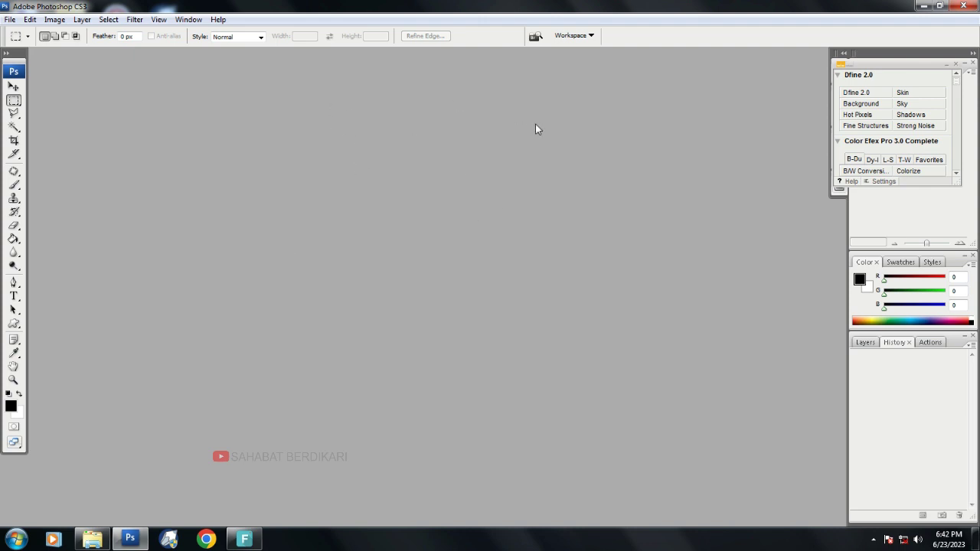
left_click(14, 86)
left_click(10, 20)
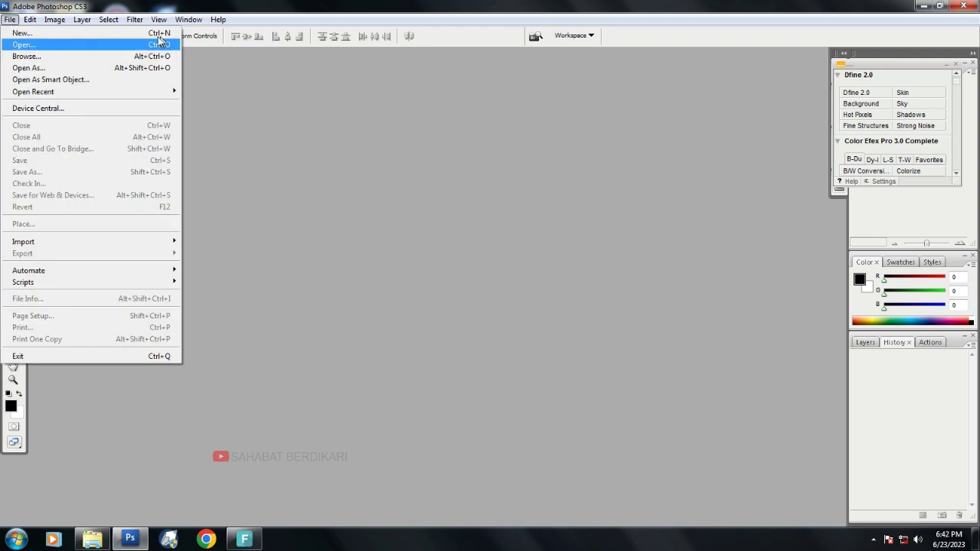
Open kaos dalam miring.jpg from the A7X (E:) drive in Photoshop.
left_click(89, 44)
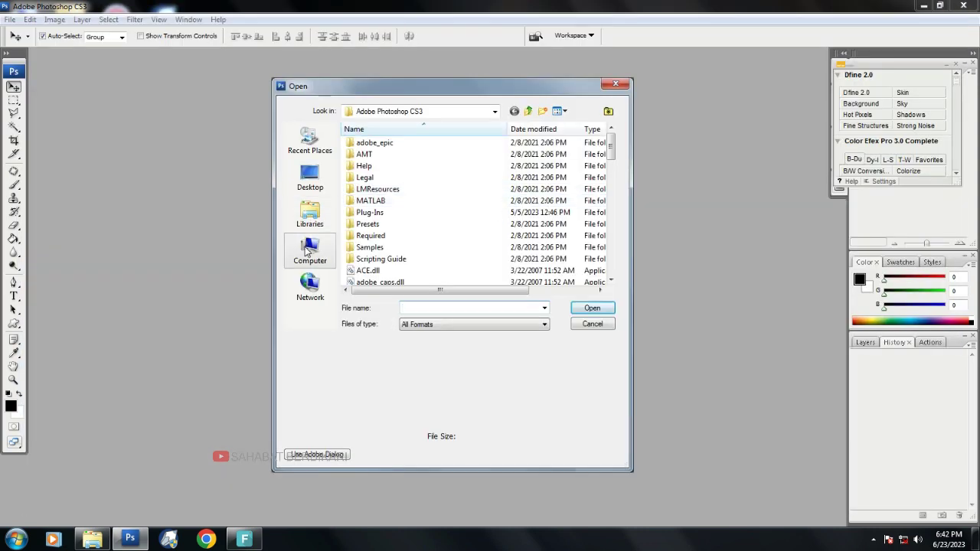
left_click(310, 249)
scroll(603, 219, "down", 1)
double_click(433, 234)
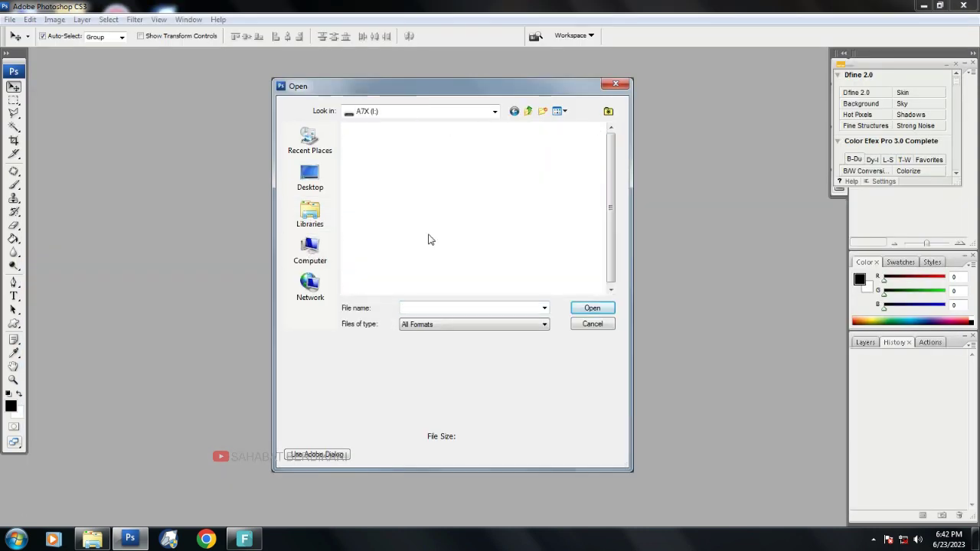
left_click(504, 215)
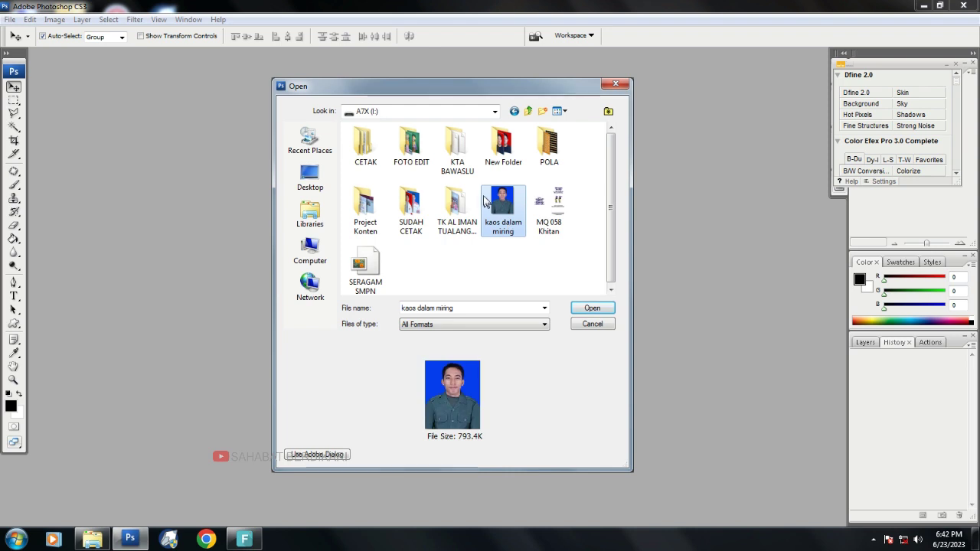
left_click(594, 308)
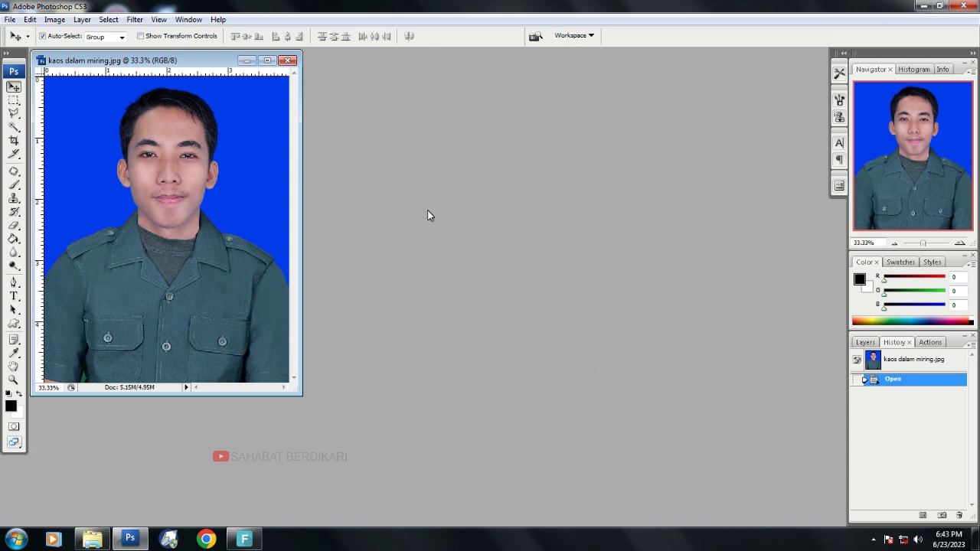
Switch to full-screen mode, zoom in to 100% on the collar, and show the Layers panel.
key("f")
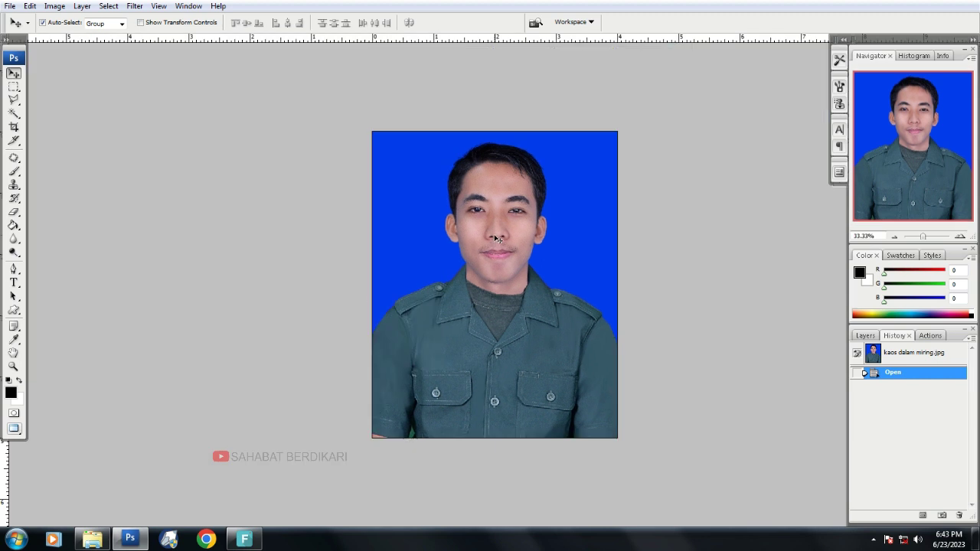
key("ctrl+plus")
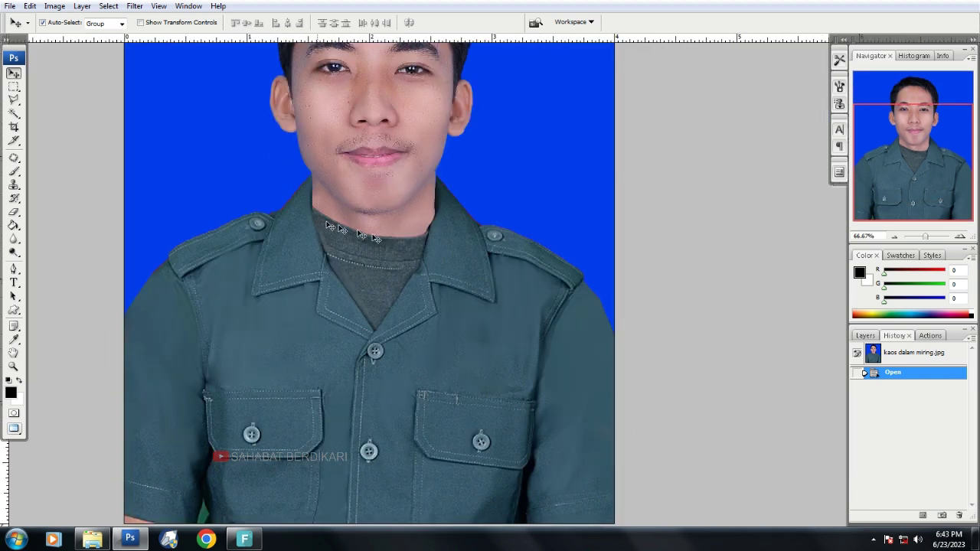
left_click_drag(386, 202, 409, 221)
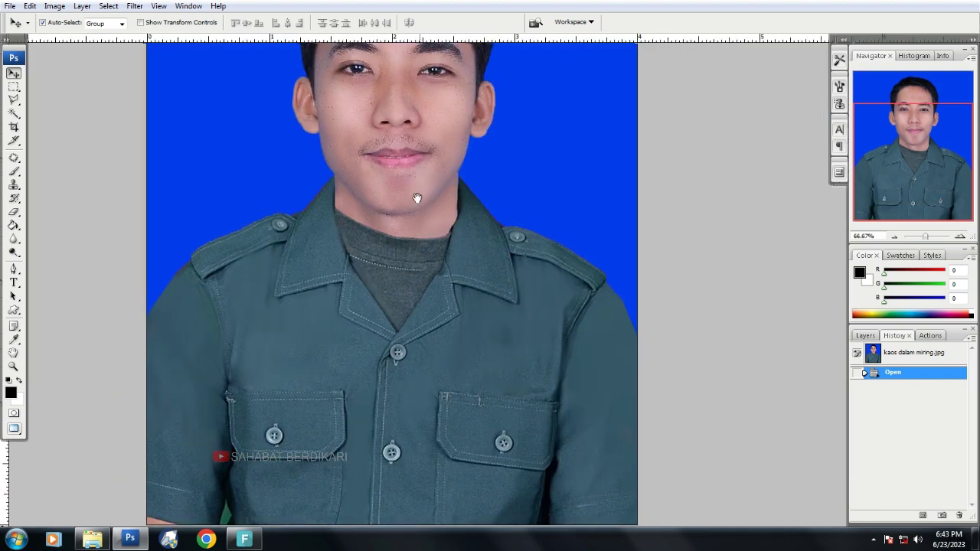
left_click(865, 335)
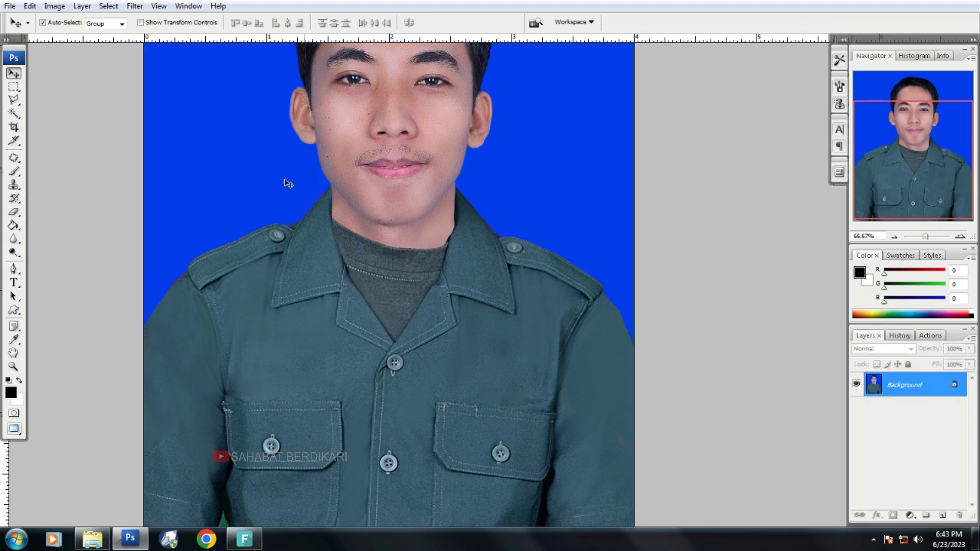
key("ctrl+plus")
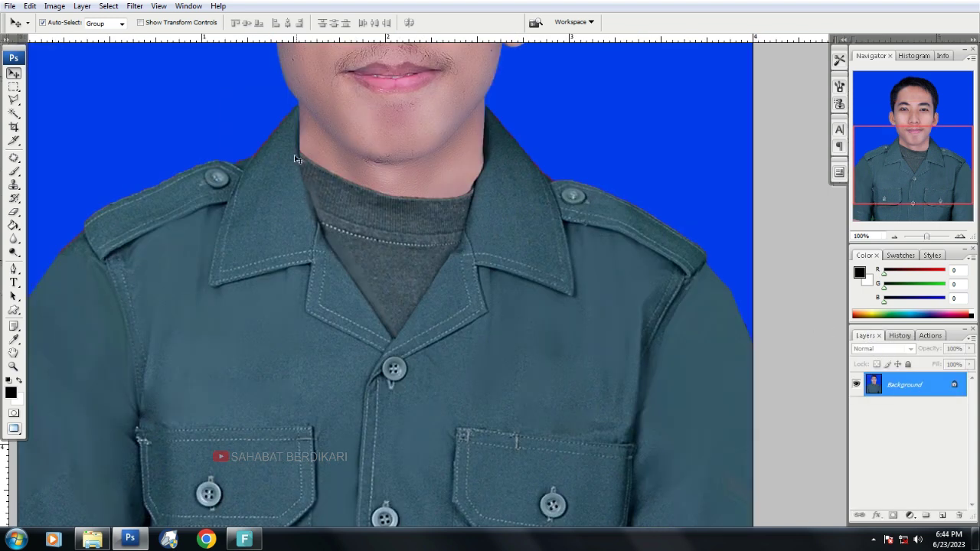
key("ctrl+plus")
key("ctrl+minus")
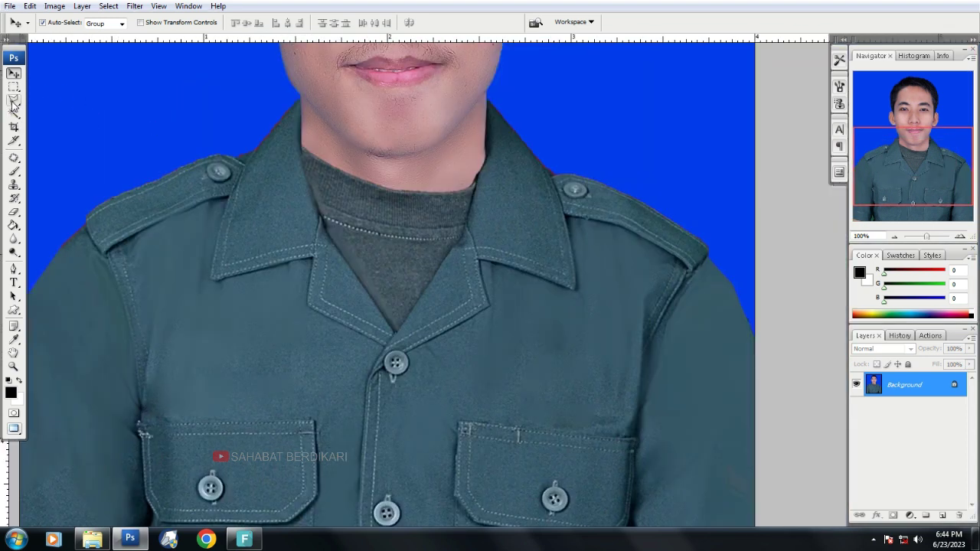
Outline the V-shaped grey undershirt below the chin with the Polygonal Lasso Tool.
left_click(13, 100)
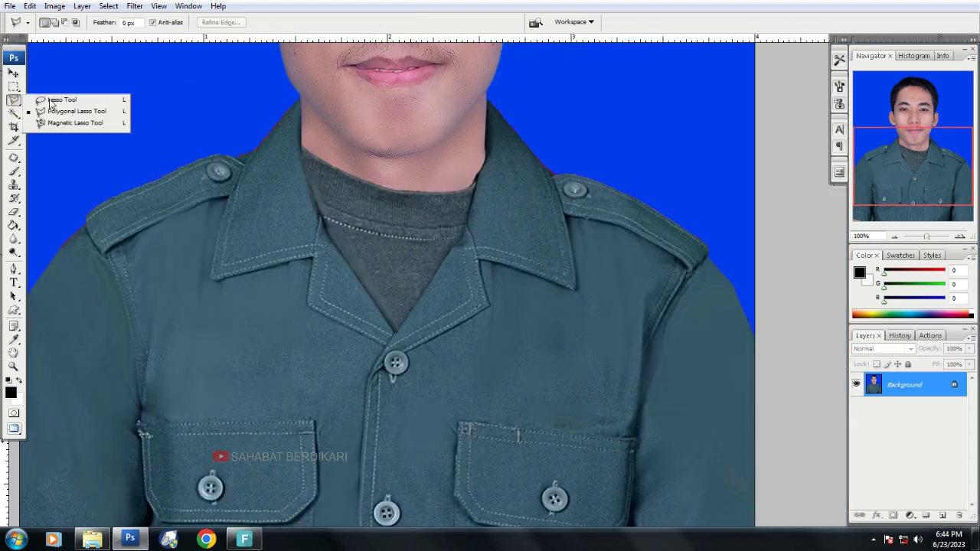
left_click(108, 112)
key("ctrl+plus")
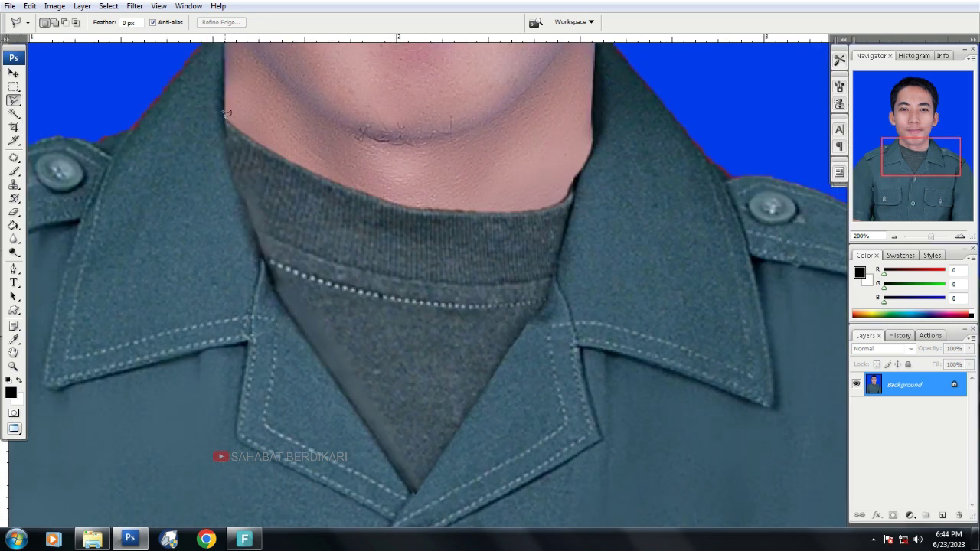
left_click(227, 115)
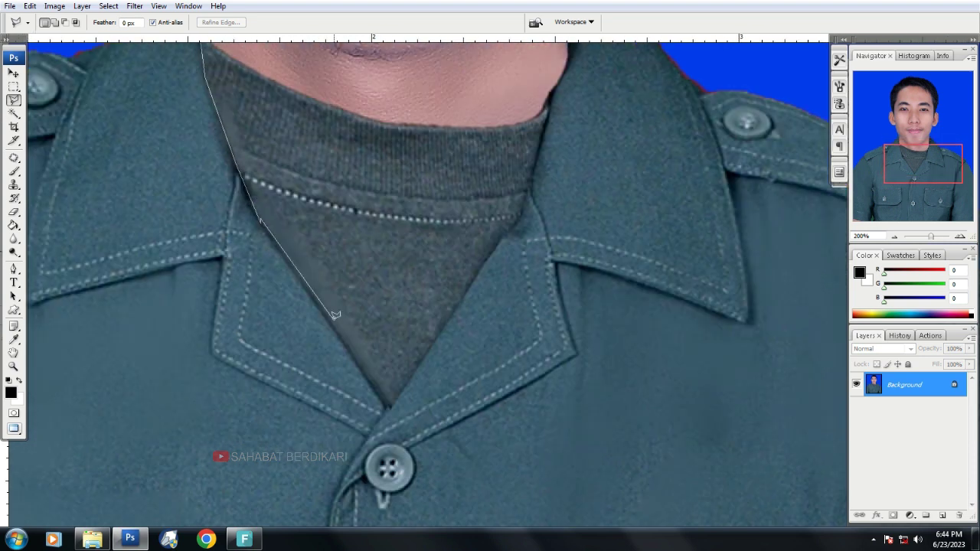
left_click(389, 407)
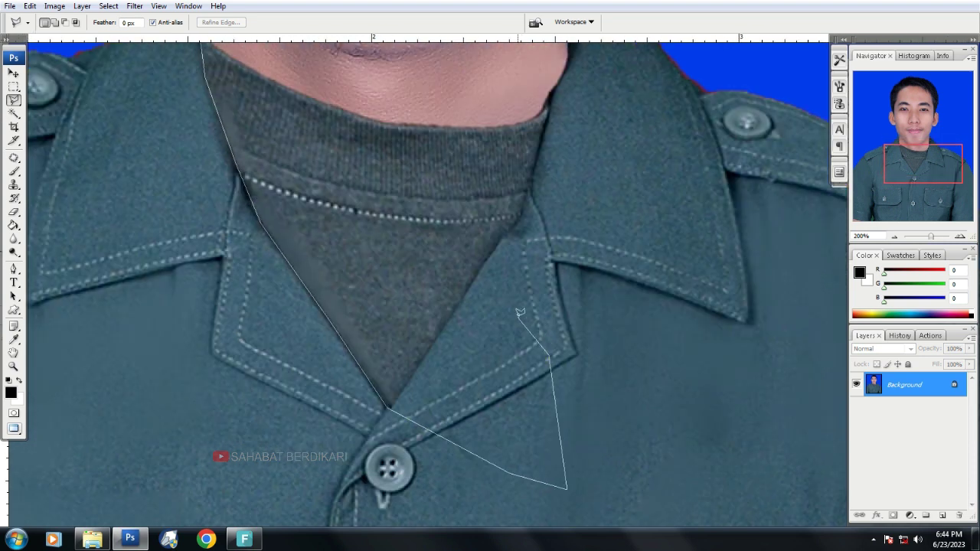
key("BackSpace")
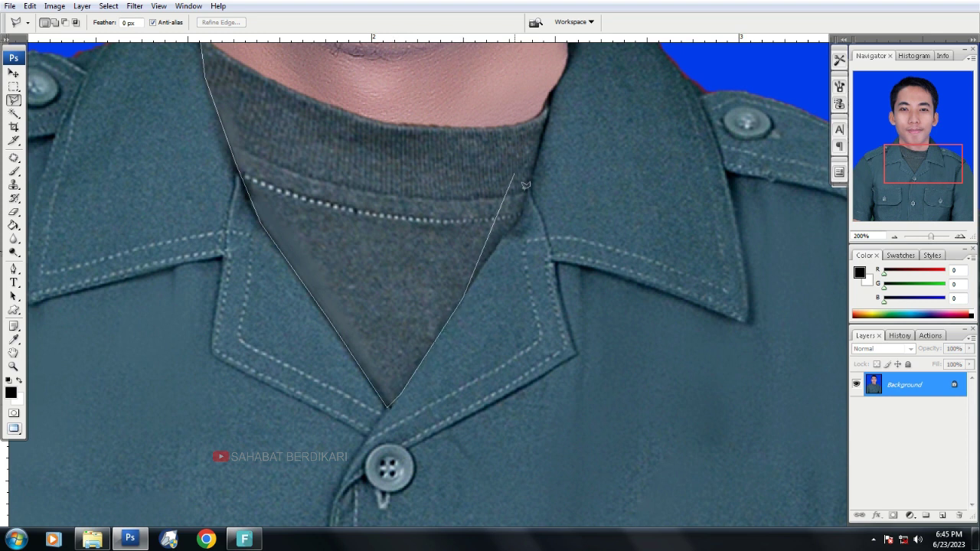
left_click(589, 174)
left_click(244, 99)
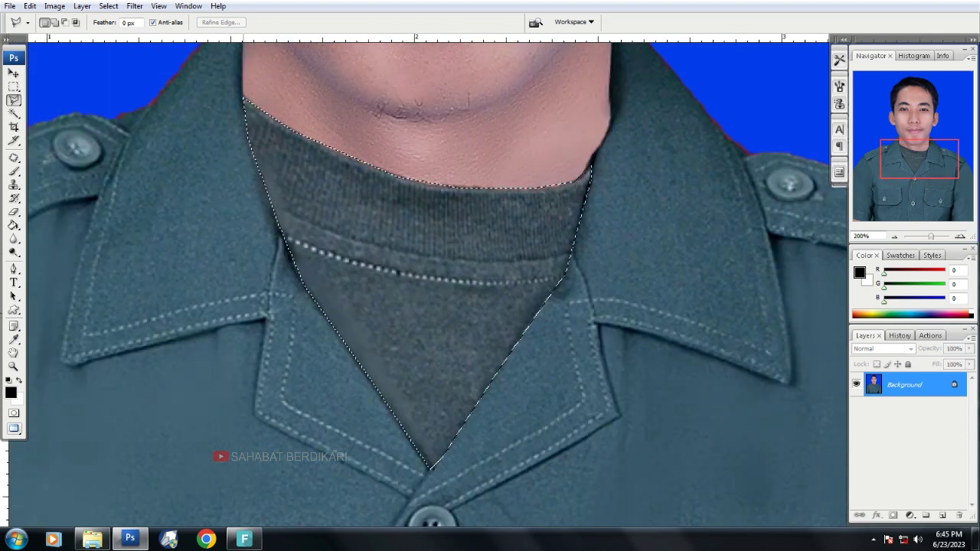
key("ctrl+minus")
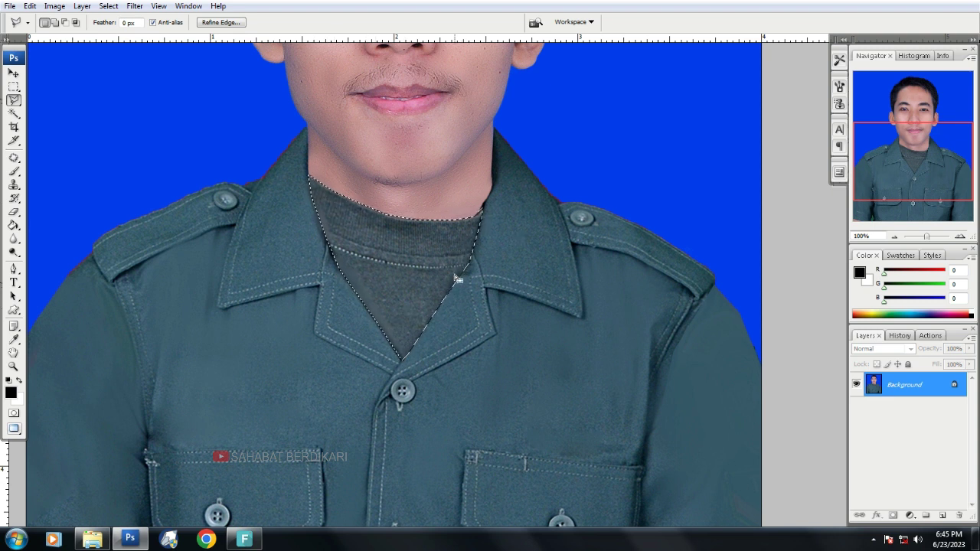
Copy the selected undershirt onto a new layer named 'kaos dalam copy'.
key("ctrl+j")
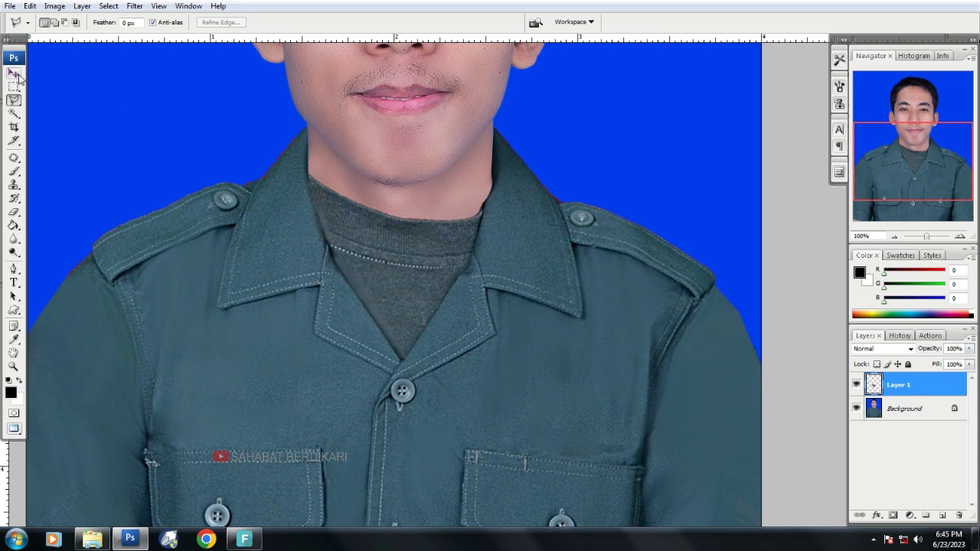
left_click(13, 74)
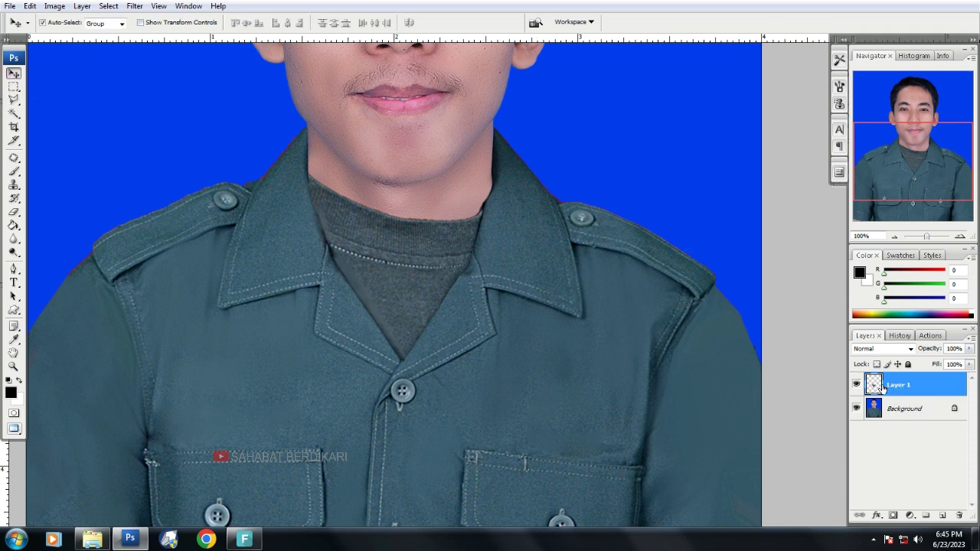
double_click(911, 385)
type("kaos dalam copy")
key("Return")
Skew and rotate the undershirt layer with Free Transform so the collar sits straight, then apply it.
key("ctrl+t")
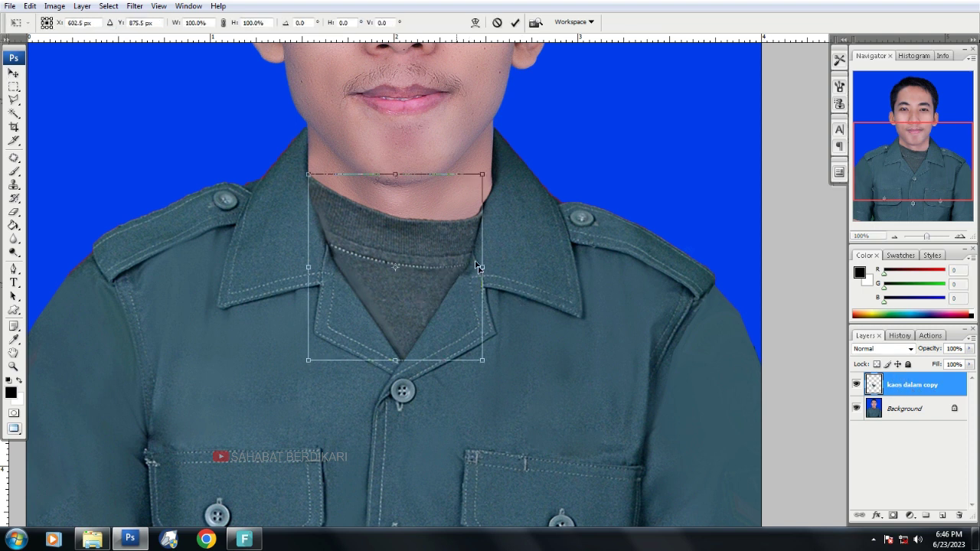
scroll(443, 251, "up", 3)
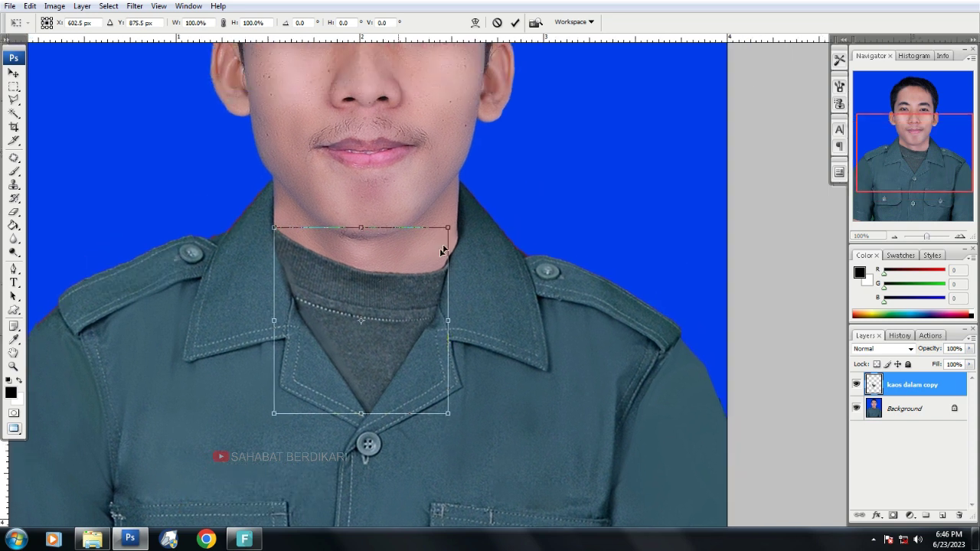
left_click_drag(450, 234, 458, 201)
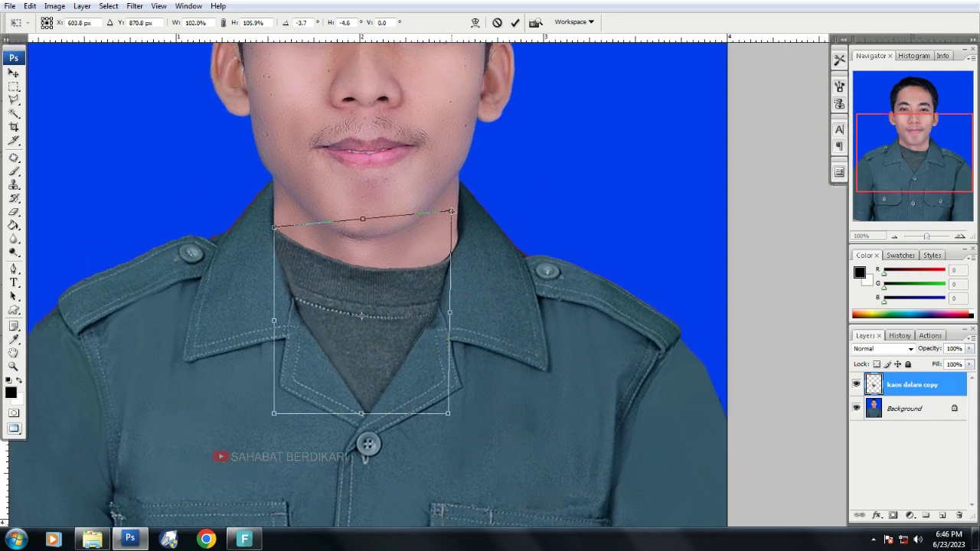
left_click_drag(427, 255, 457, 199)
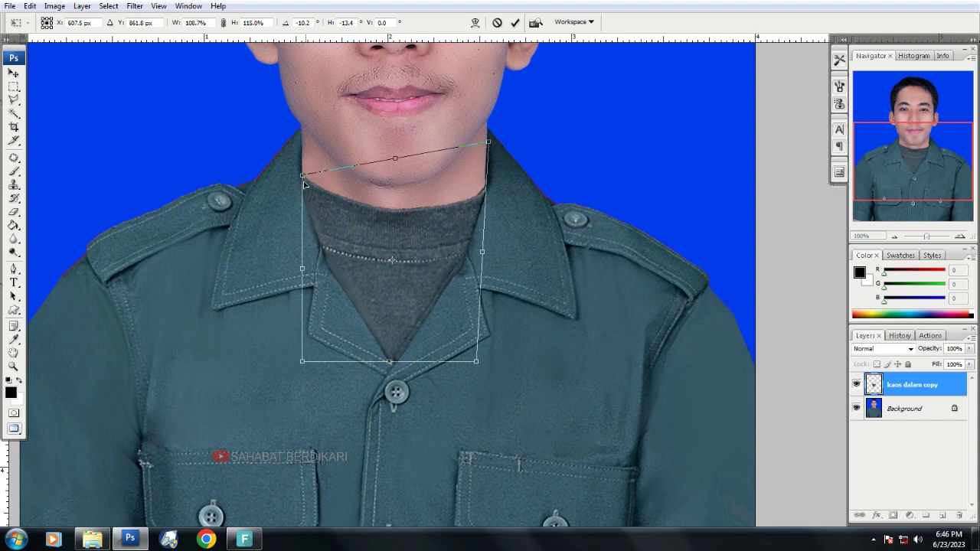
left_click_drag(302, 178, 303, 180)
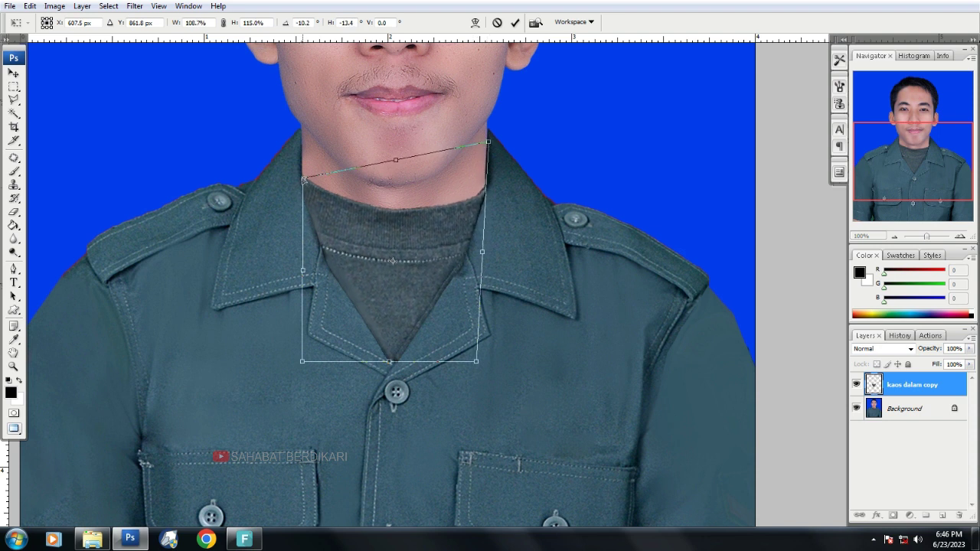
left_click_drag(489, 143, 490, 138)
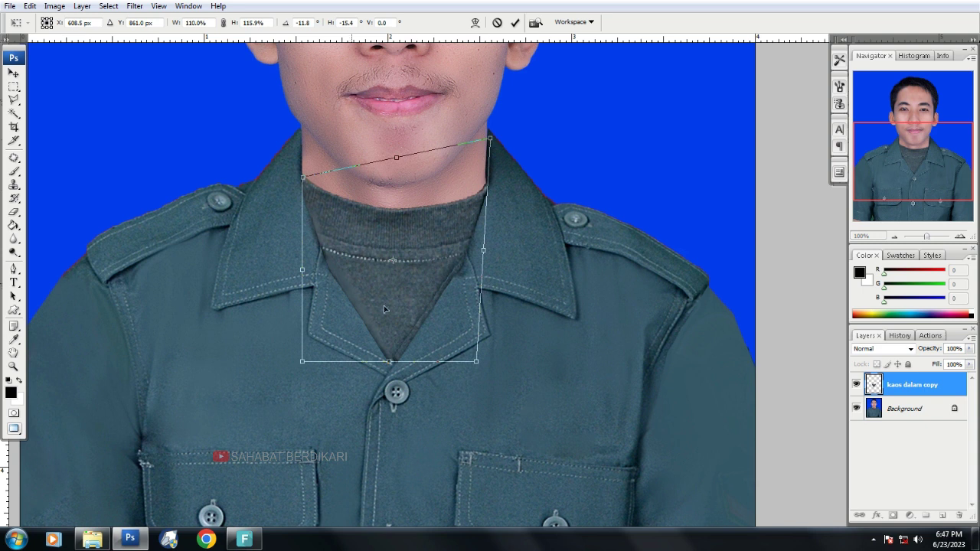
key("ctrl+minus")
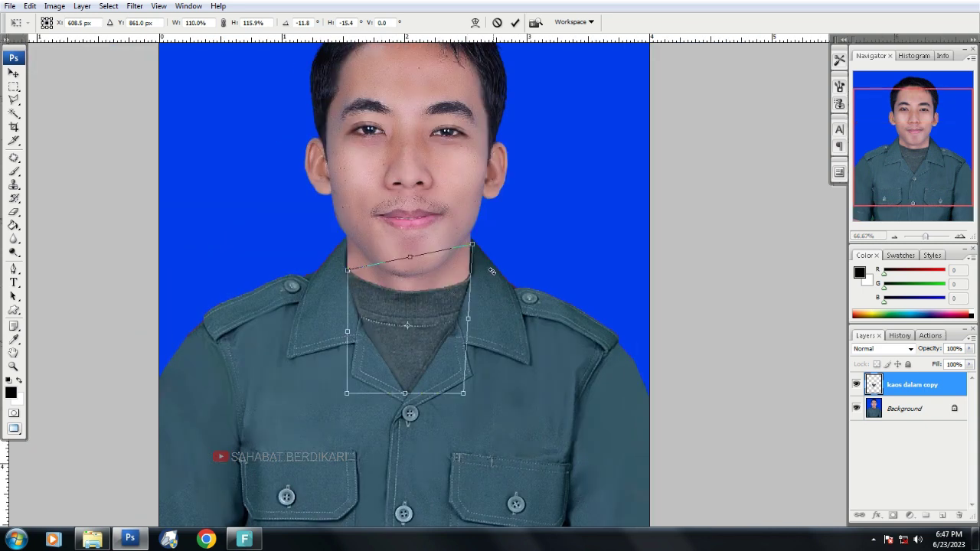
key("Return")
key("ctrl+minus")
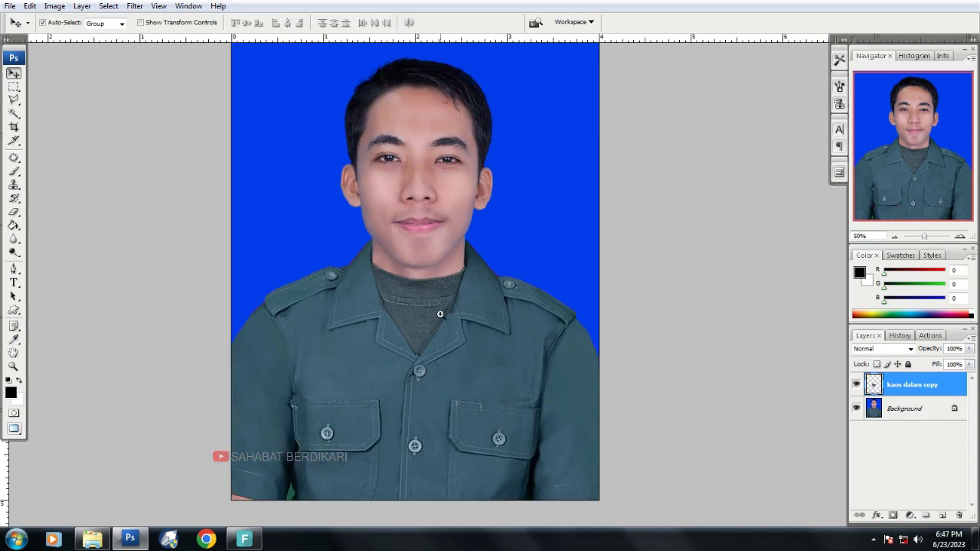
Zoom in on the collar and pick the Eraser Tool, checking its Opacity and Flow settings.
scroll(440, 314, "up", 3)
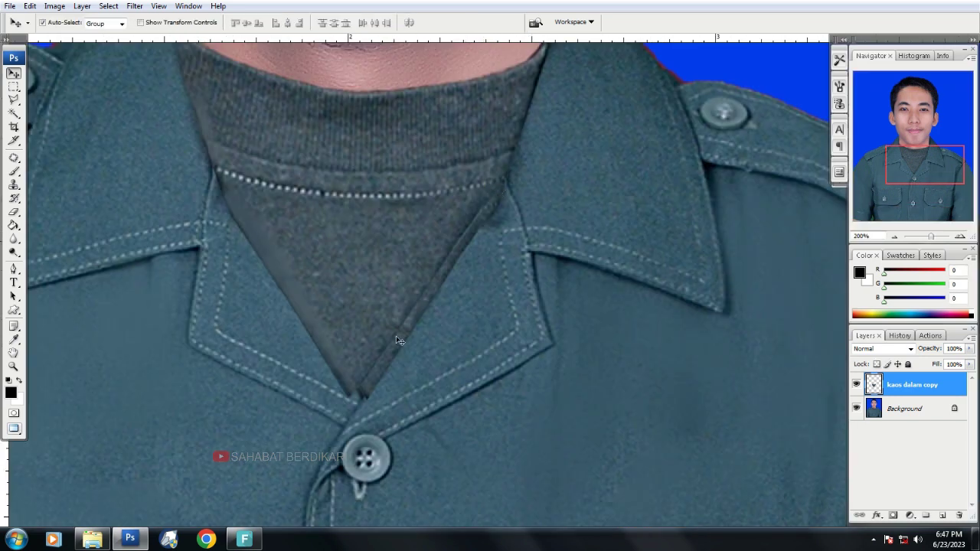
left_click_drag(318, 236, 385, 290)
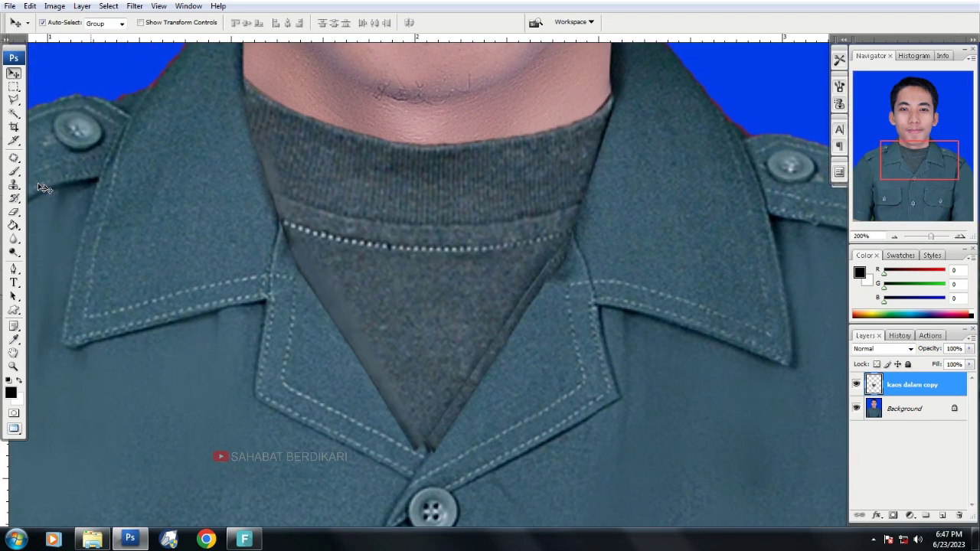
left_click(12, 215)
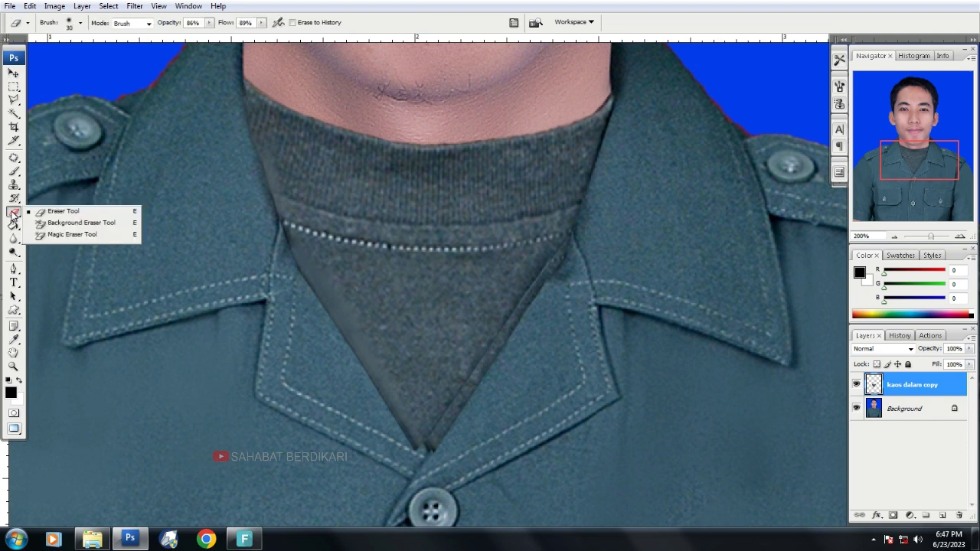
left_click(64, 212)
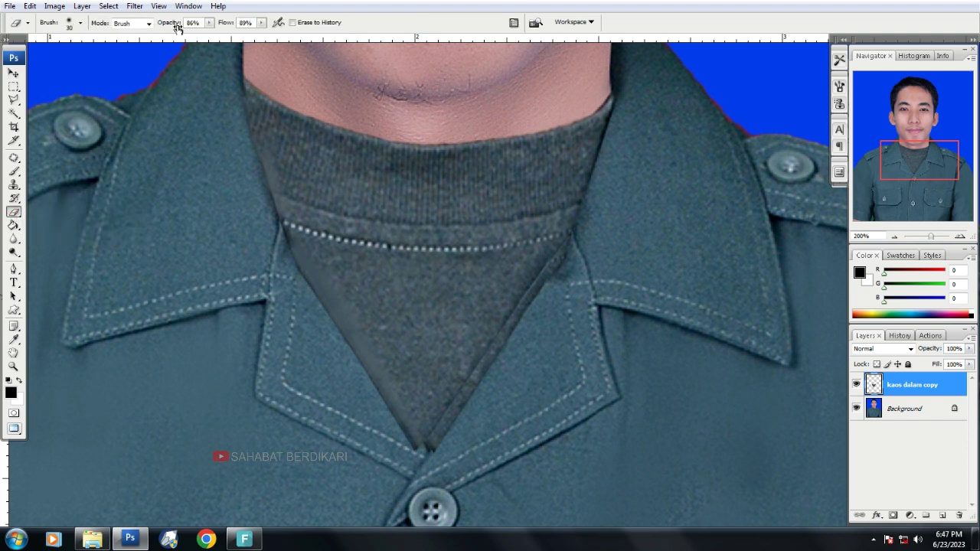
left_click(261, 23)
left_click(210, 23)
left_click(210, 23)
Erase the undershirt copy's right and lower-left edges so the V blends into the collar.
left_click_drag(567, 236, 509, 318)
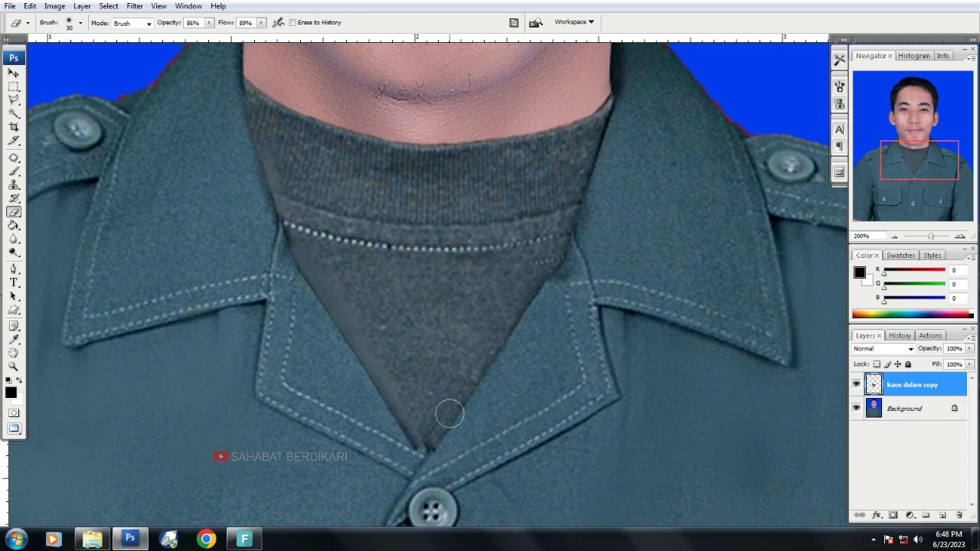
left_click_drag(450, 415, 295, 280)
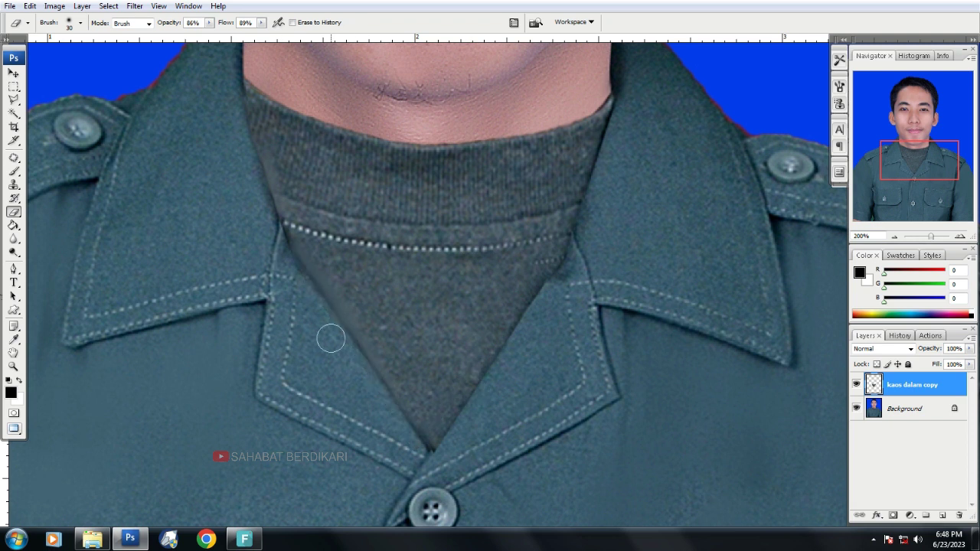
key("ctrl+minus")
key("ctrl+minus")
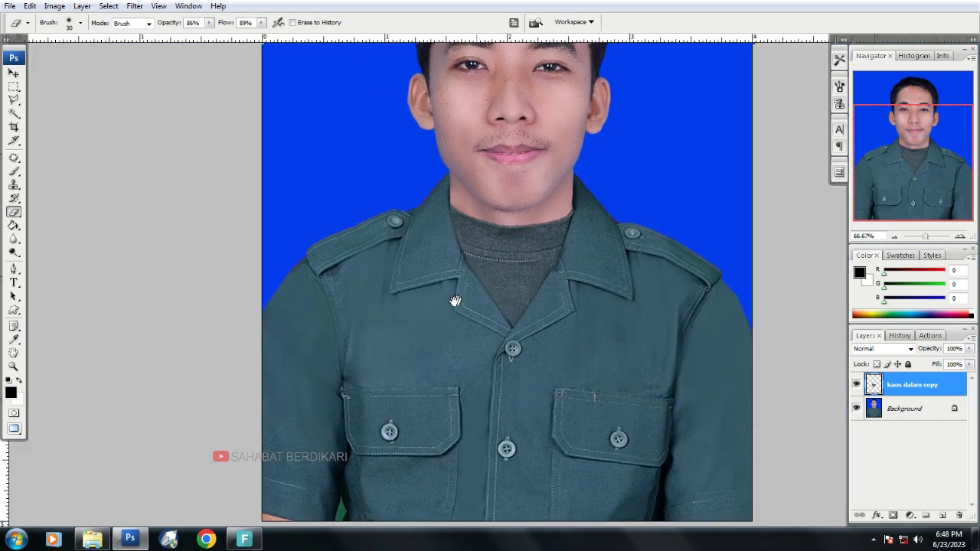
left_click_drag(455, 301, 346, 405)
key("v")
key("ctrl+minus")
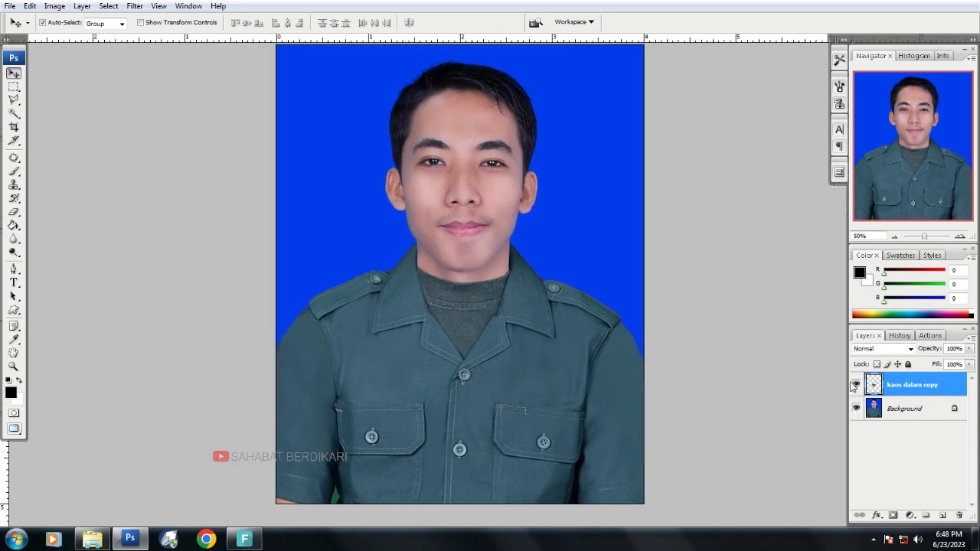
Toggle the undershirt copy layer's visibility to compare it with the original.
left_click(856, 385)
left_click(858, 387)
key("ctrl+plus")
left_click(856, 385)
left_click(856, 385)
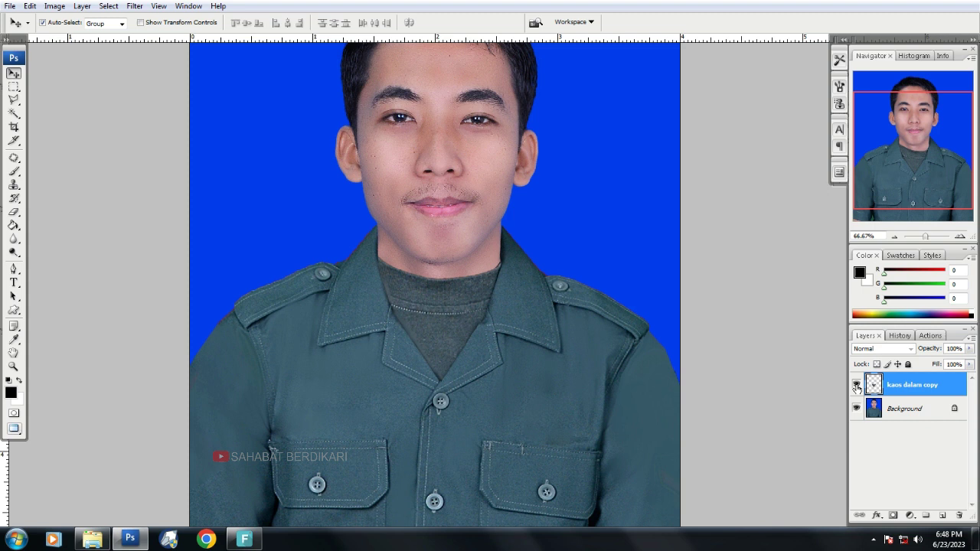
key("ctrl+minus")
Flatten the image into a single Background layer.
left_click(919, 408)
left_click(945, 391)
left_click(942, 414)
left_click(947, 393)
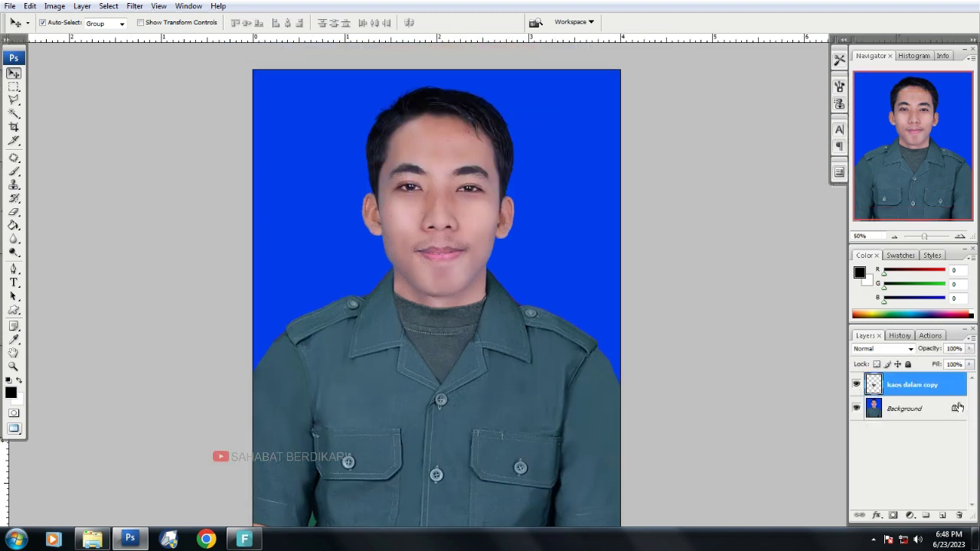
left_click(82, 6)
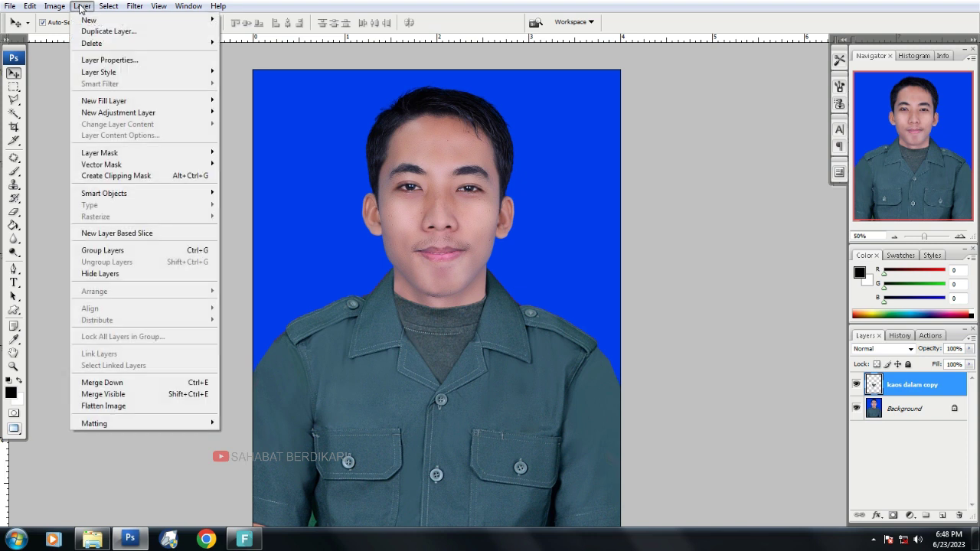
left_click(150, 413)
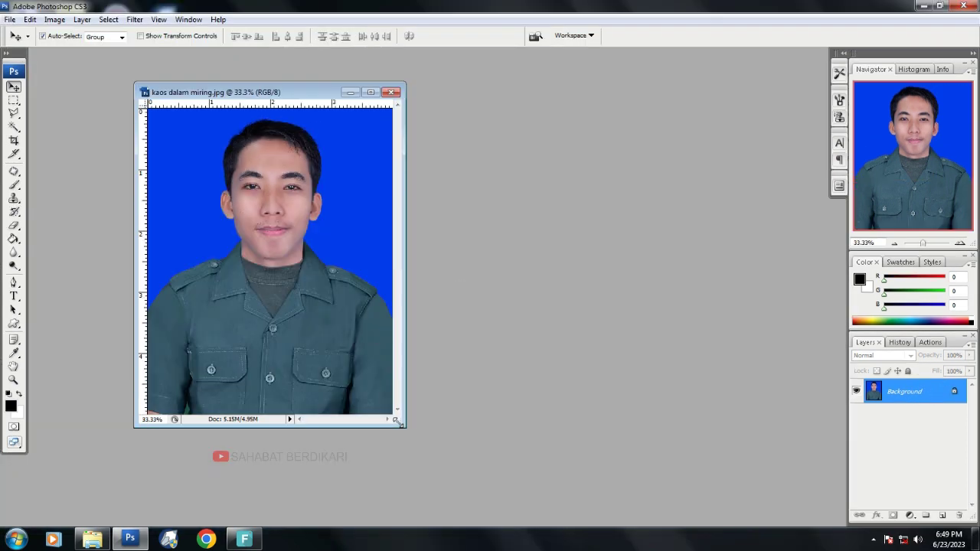
Save the photo as JPEG 'kaos dalam miring sudah di seting', accepting the default JPEG options.
left_click_drag(396, 422, 493, 451)
left_click(10, 19)
left_click(30, 171)
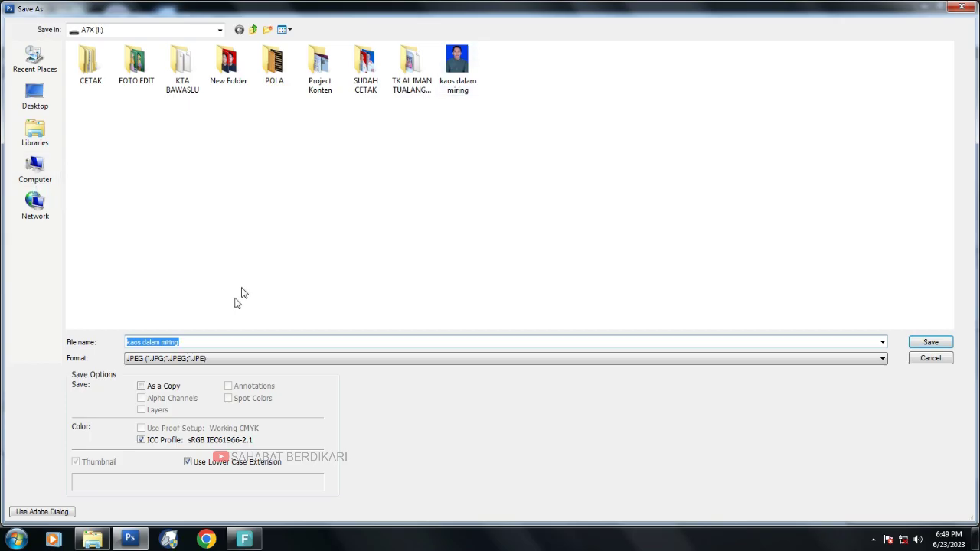
left_click(204, 344)
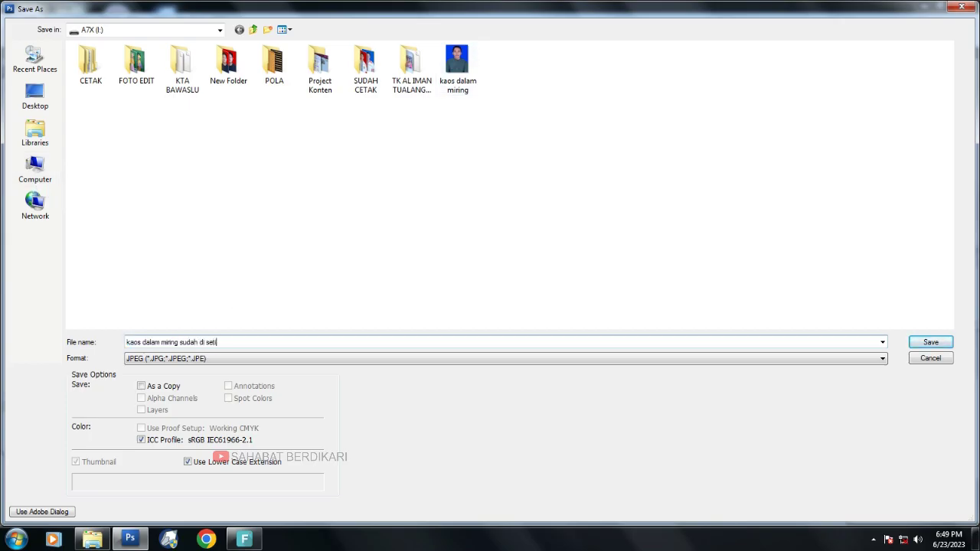
left_click(930, 343)
left_click(264, 157)
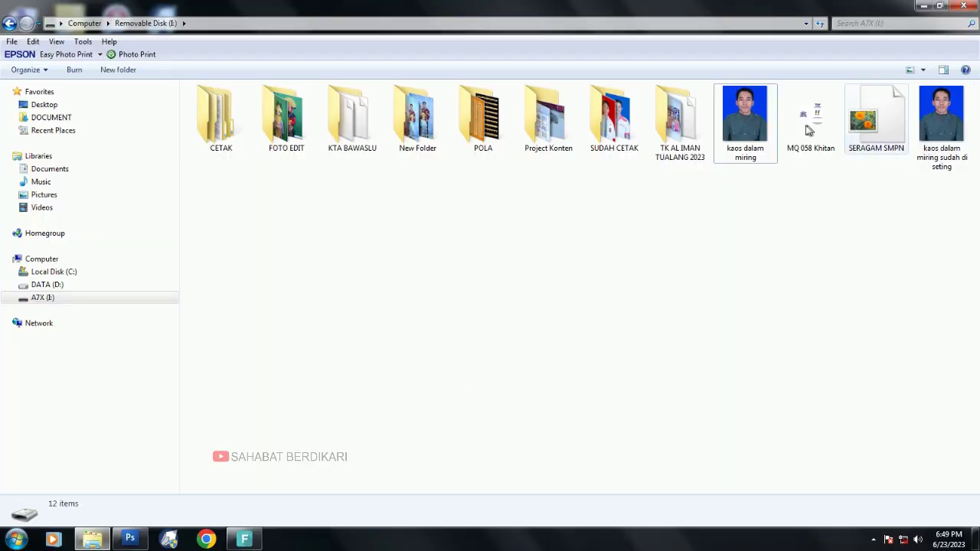
left_click(757, 121)
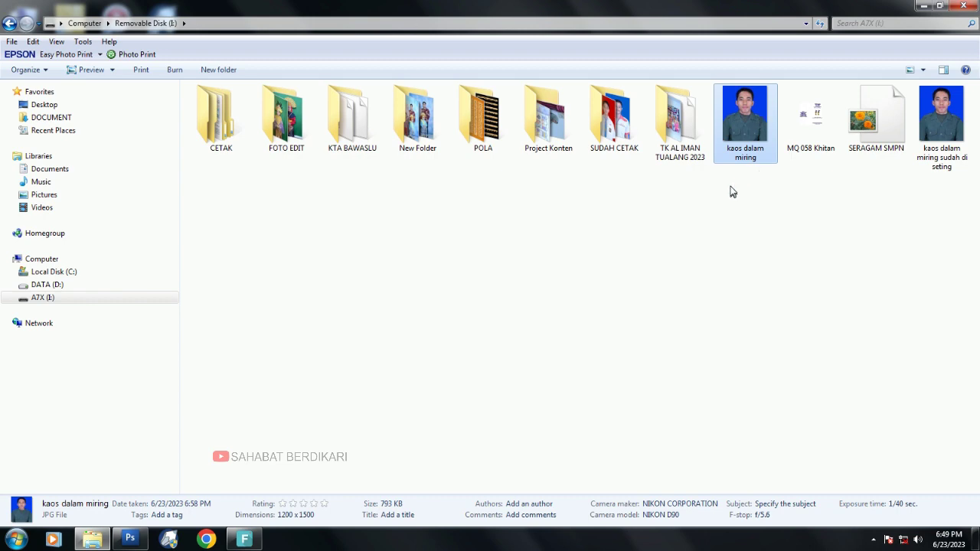
key("Right")
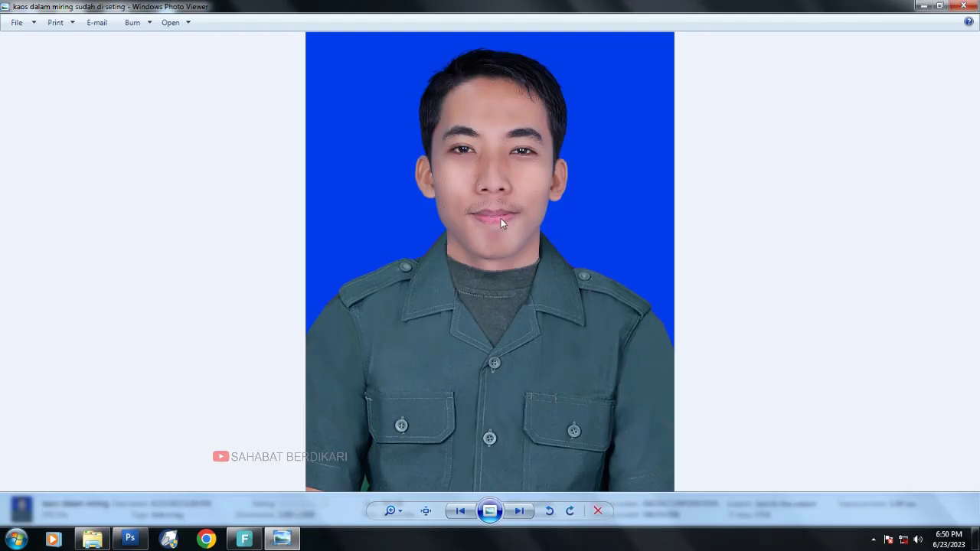
key("Left")
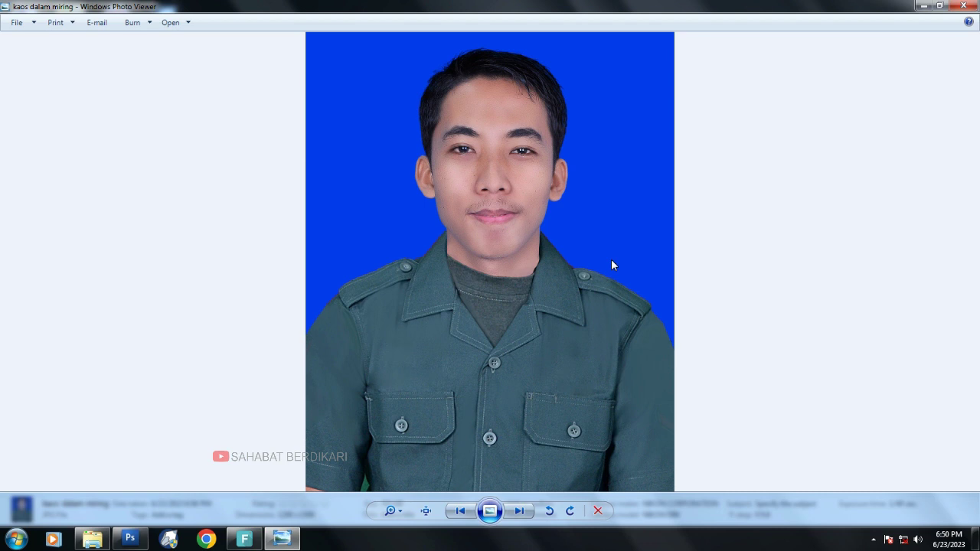
key("Right")
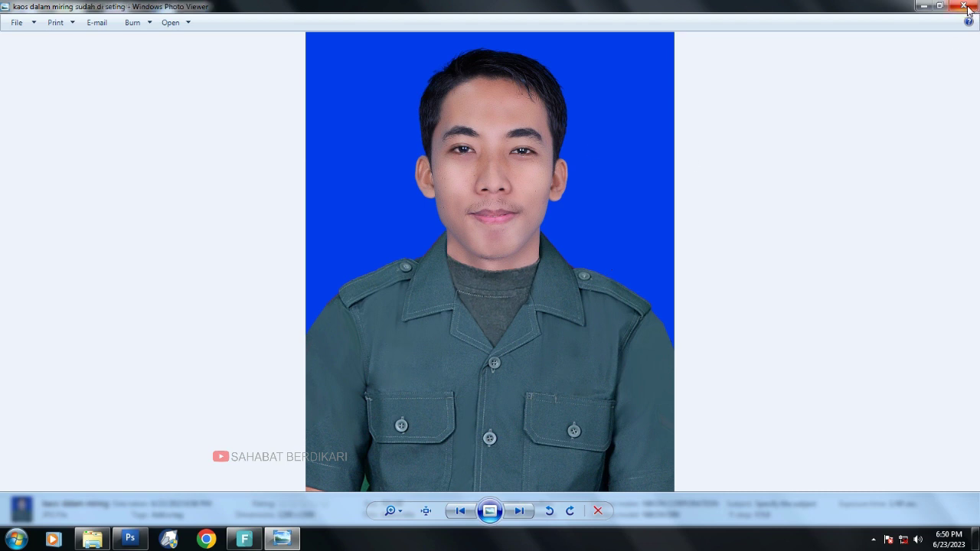
left_click(967, 6)
left_click(965, 6)
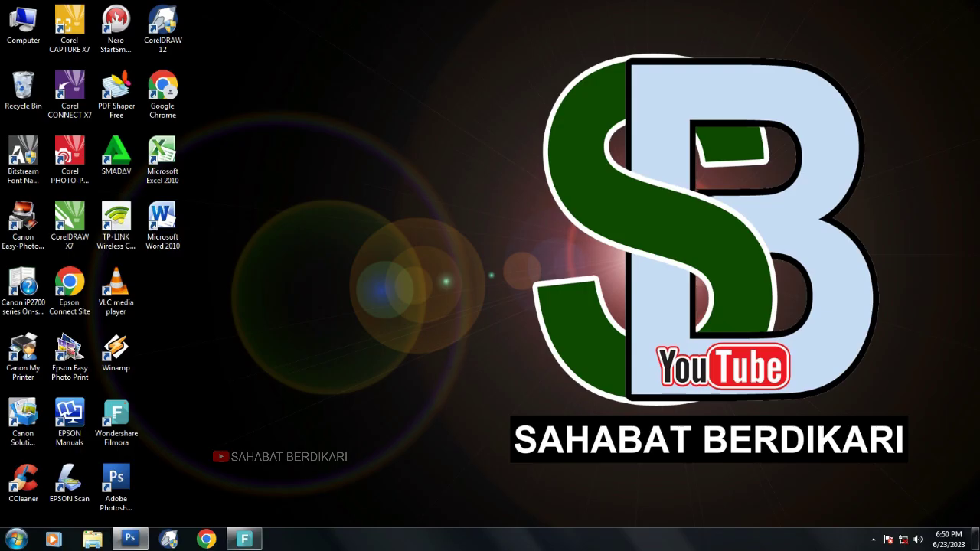